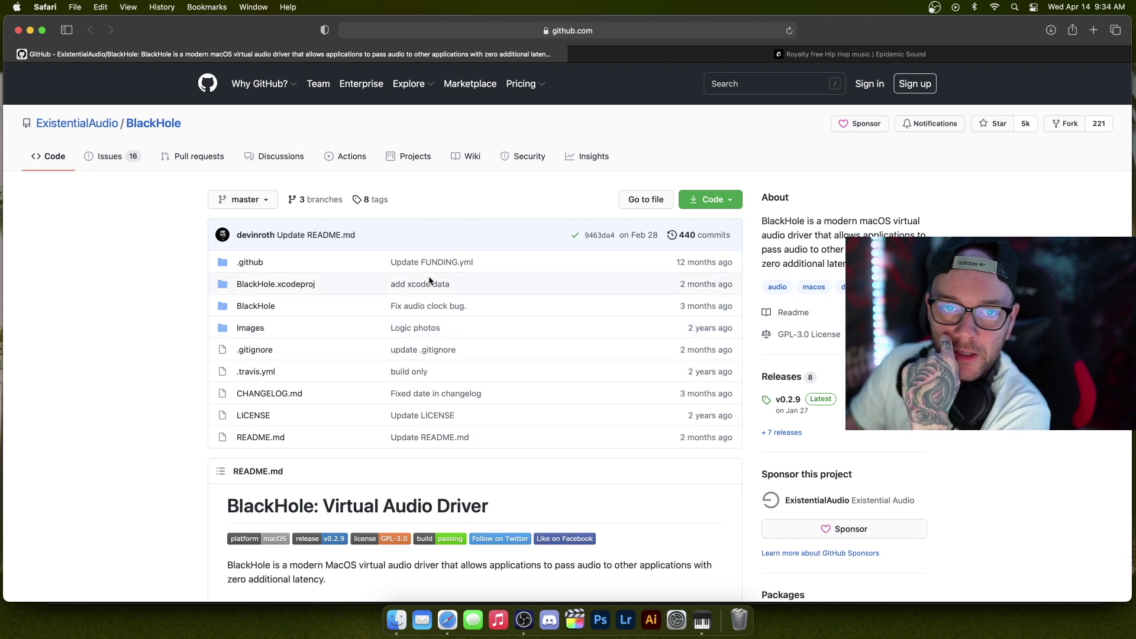
- Scroll through the BlackHole README on GitHub to review its contents
scroll(210, 266, down, 2)
scroll(210, 266, down, 10)
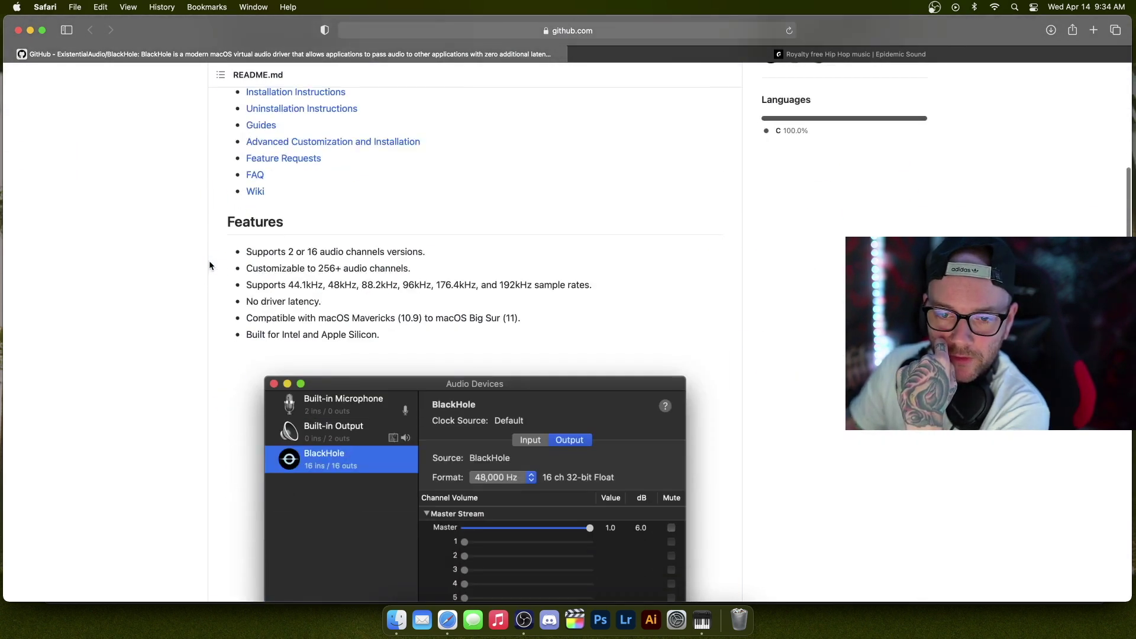
scroll(209, 266, down, 6)
scroll(210, 266, down, 12)
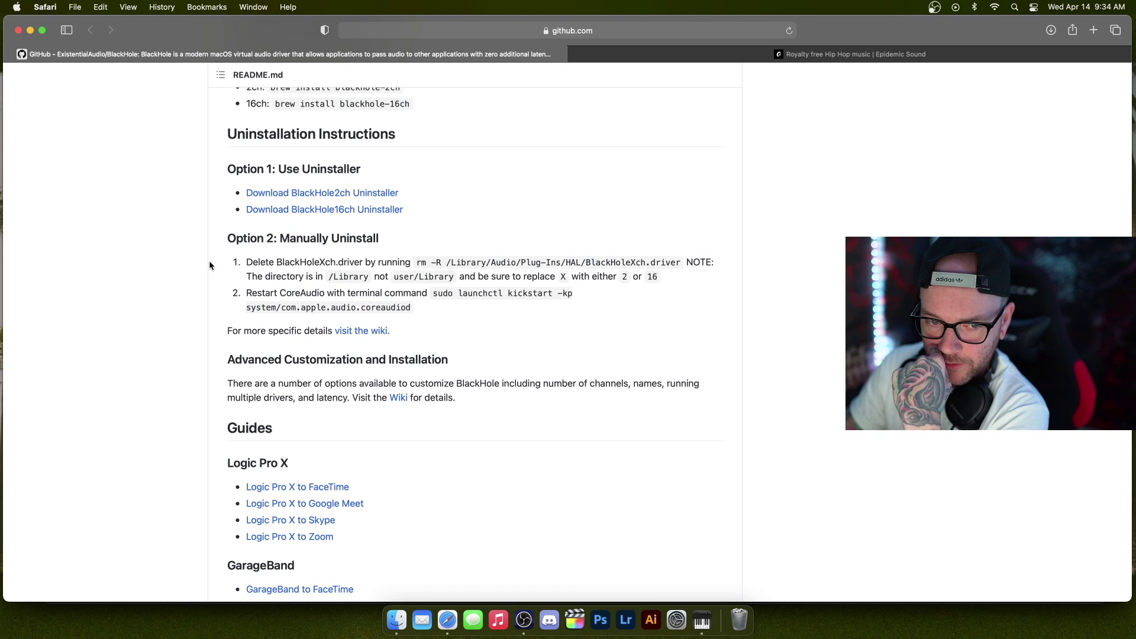
scroll(210, 266, down, 4)
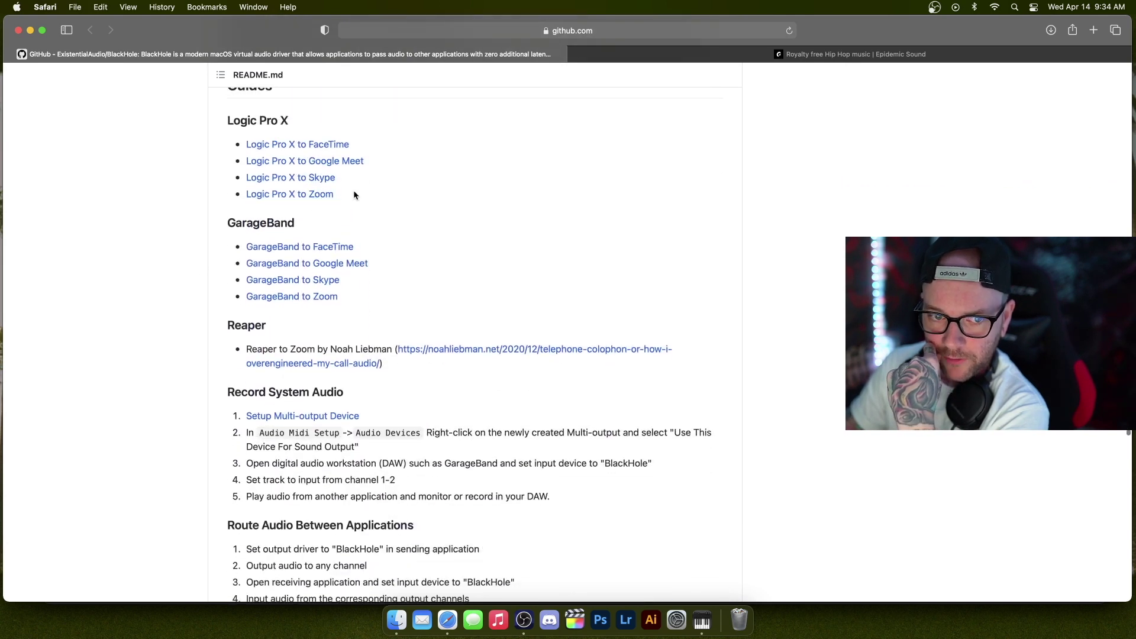
scroll(398, 219, down, 4)
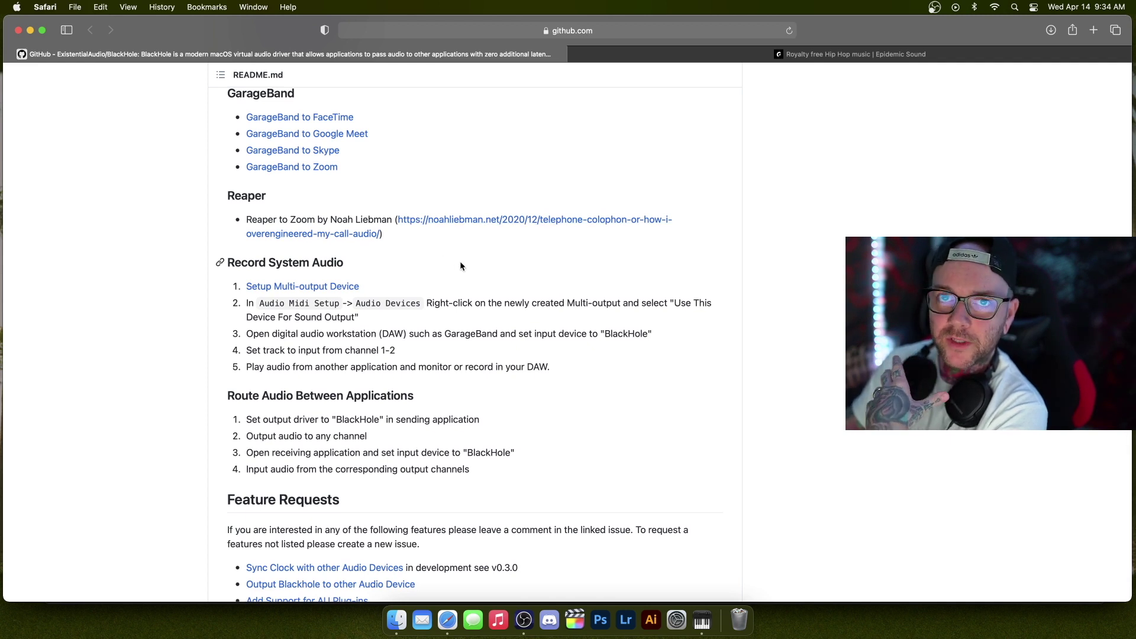
scroll(461, 267, up, 15)
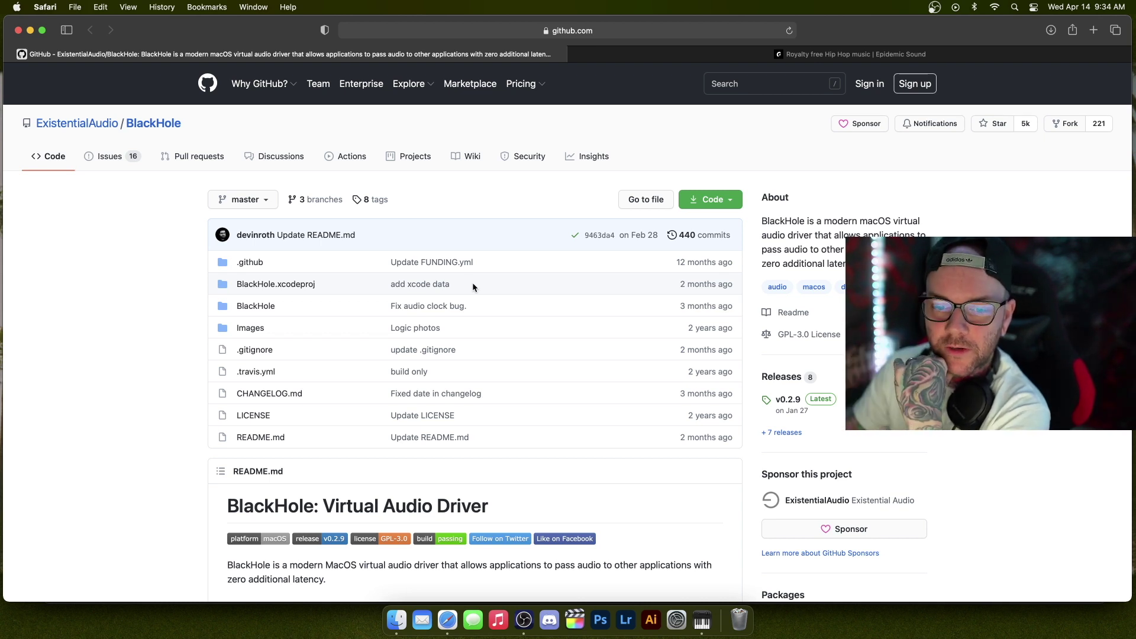
scroll(528, 297, down, 5)
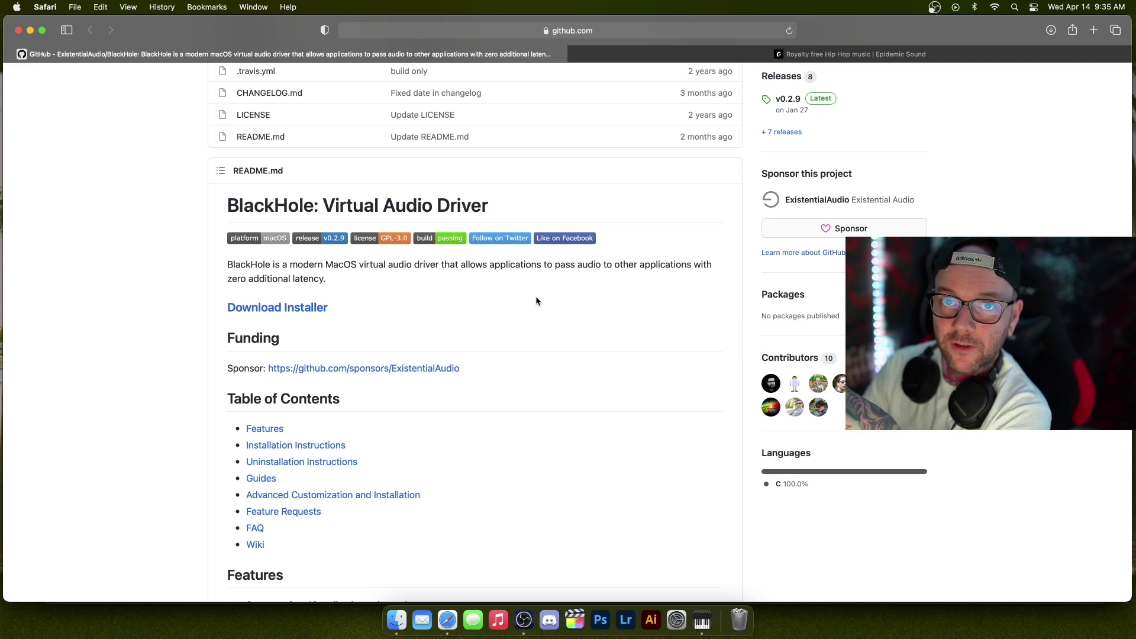
scroll(535, 301, down, 10)
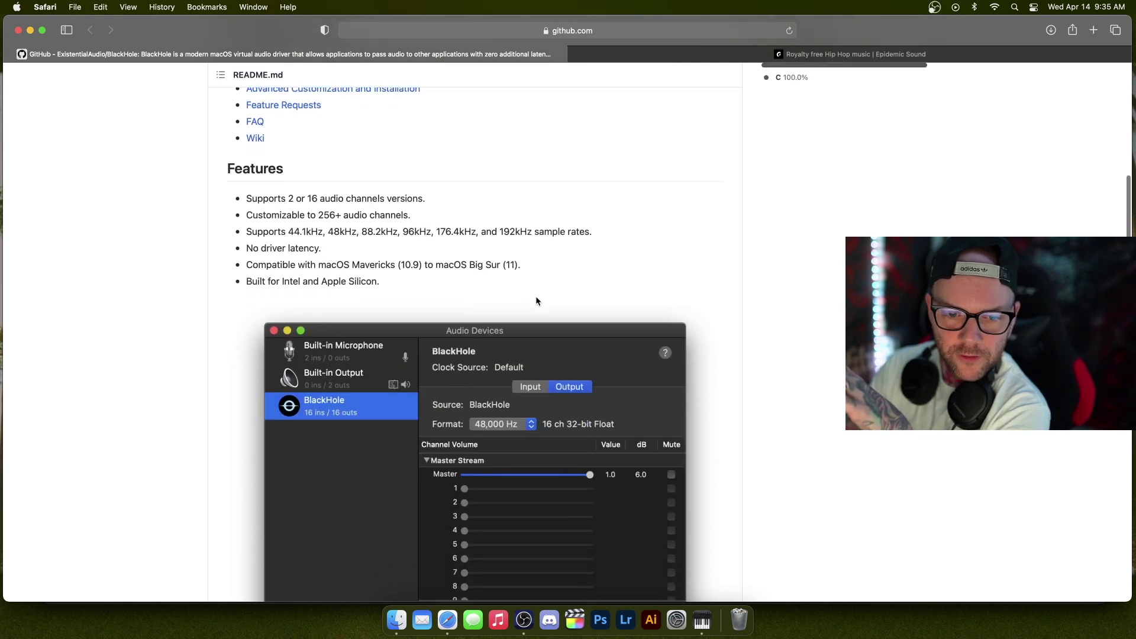
scroll(610, 293, up, 8)
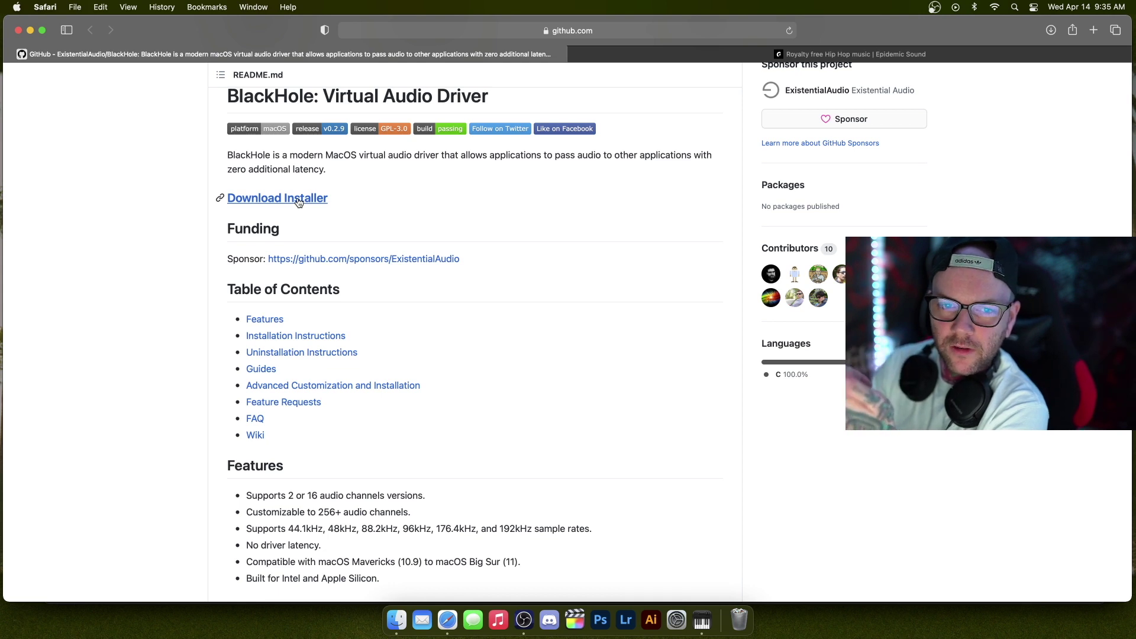
- Check the BlackHole installer download page, then scroll down to the Audio Devices screenshot
click(301, 198)
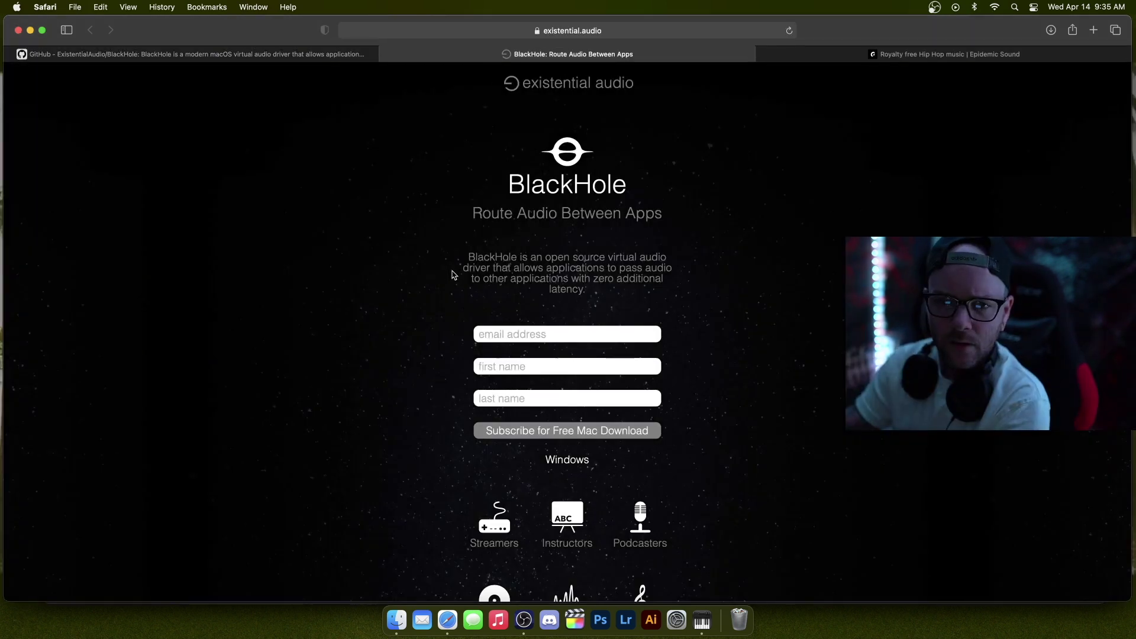
click(386, 54)
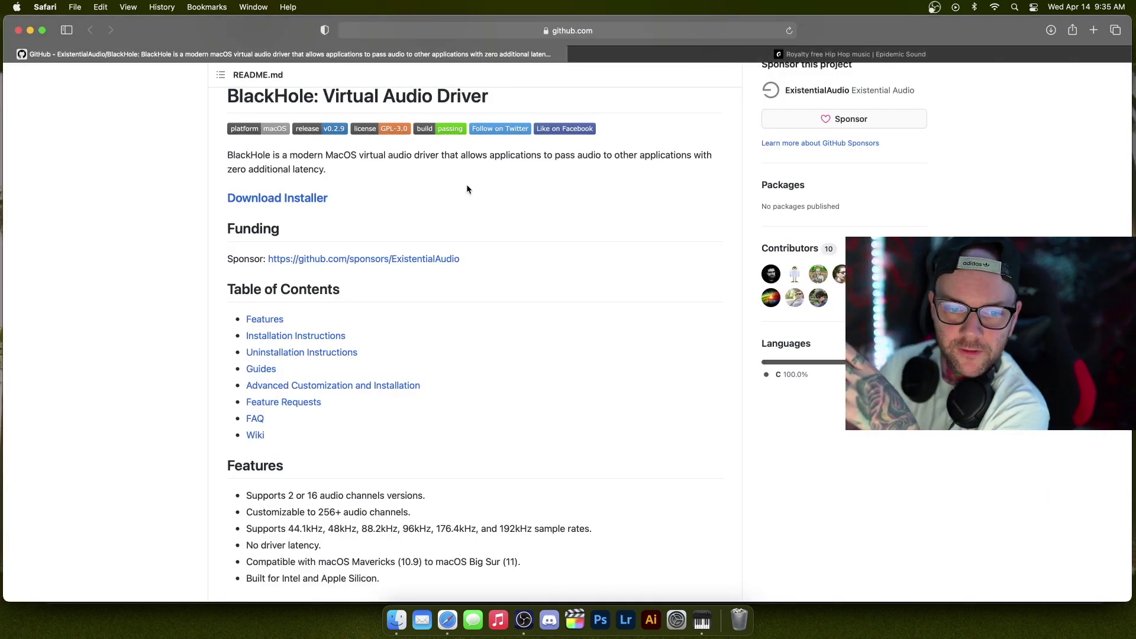
scroll(468, 188, down, 5)
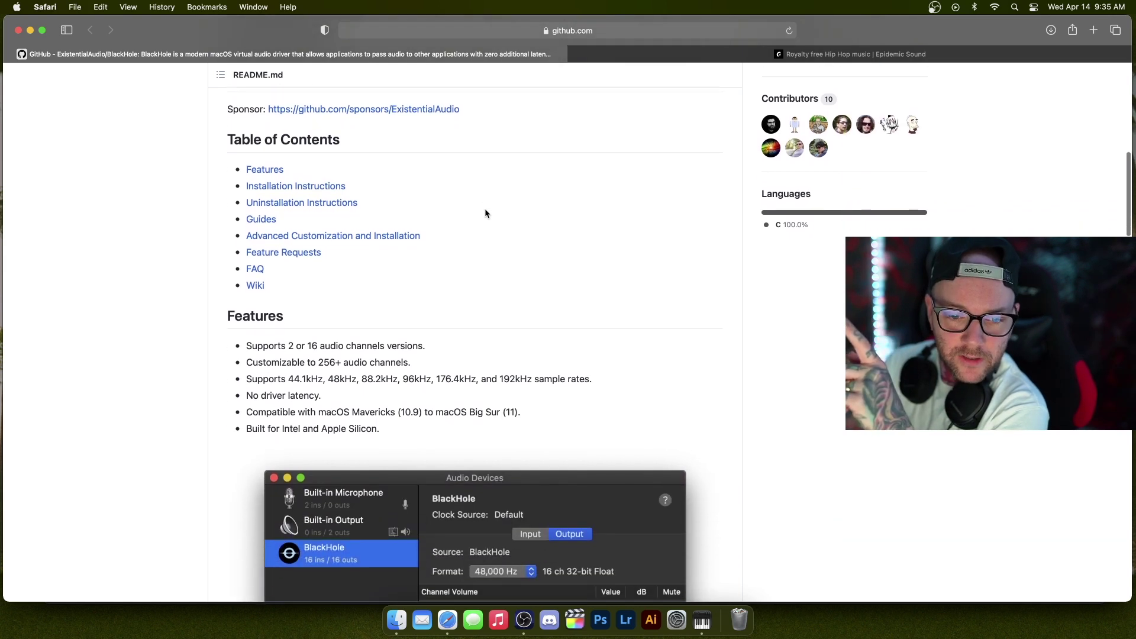
scroll(485, 212, down, 6)
scroll(704, 239, down, 1)
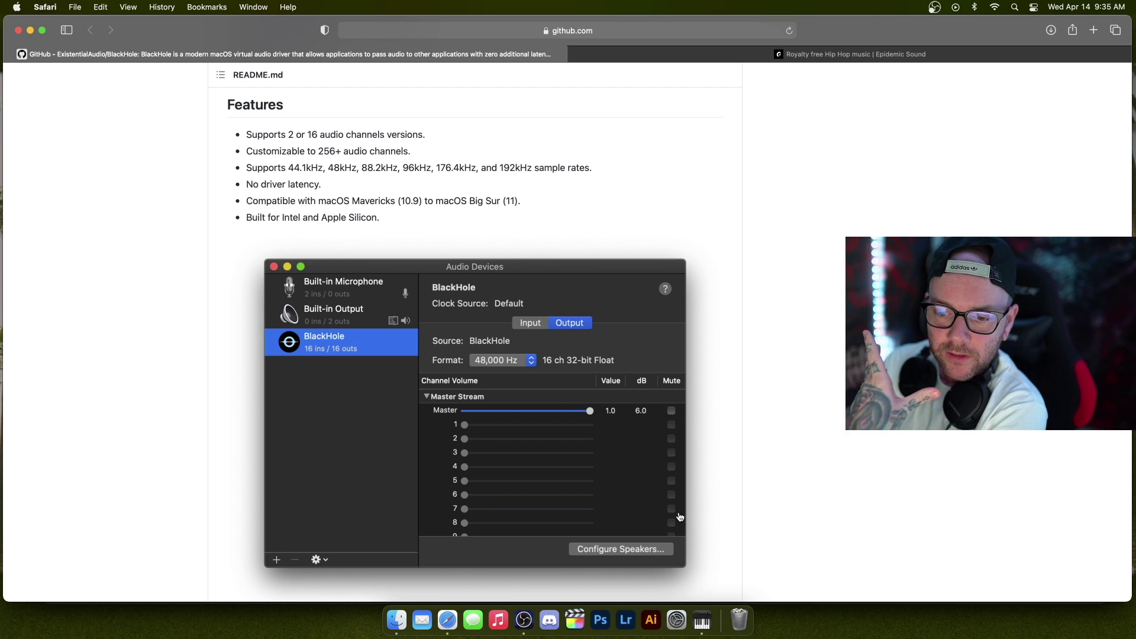
click(701, 620)
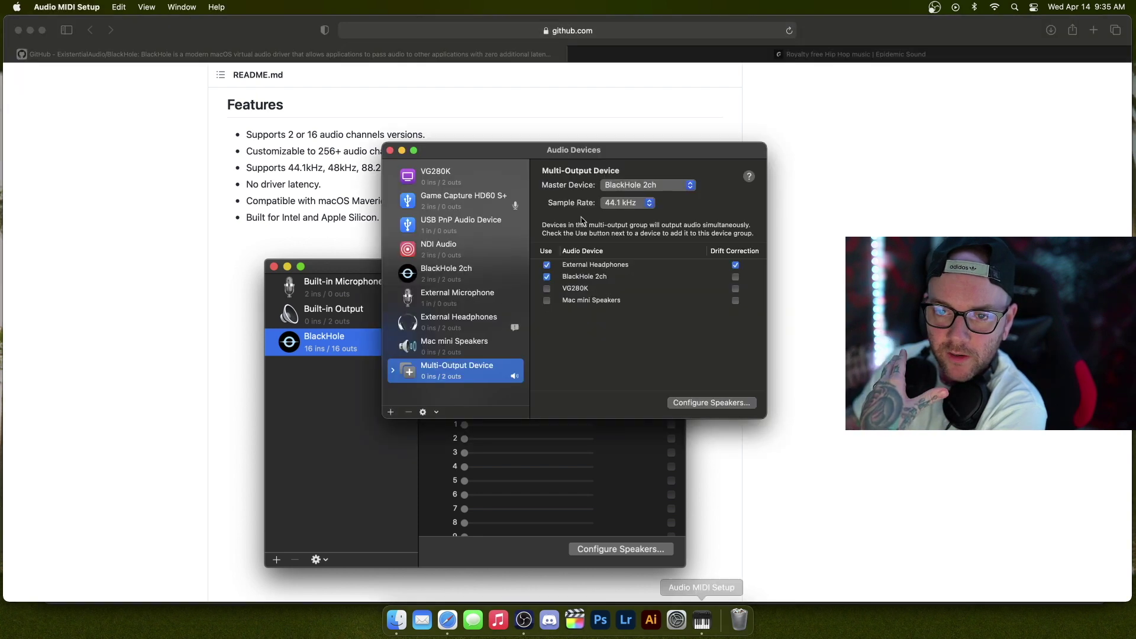
drag(613, 158, 597, 163)
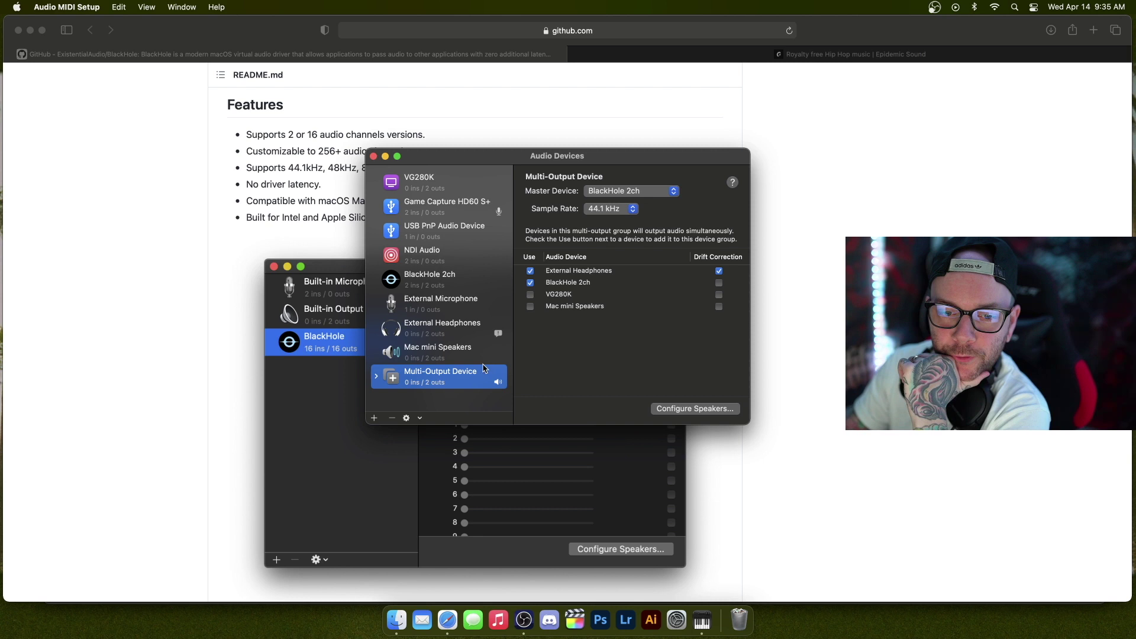
click(375, 418)
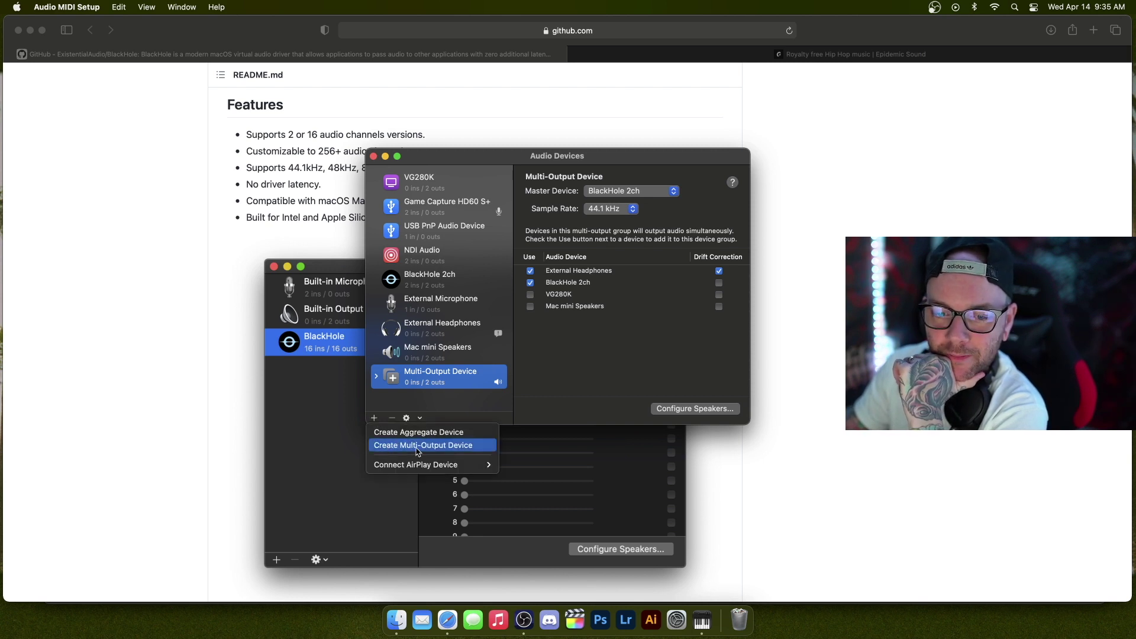
click(421, 376)
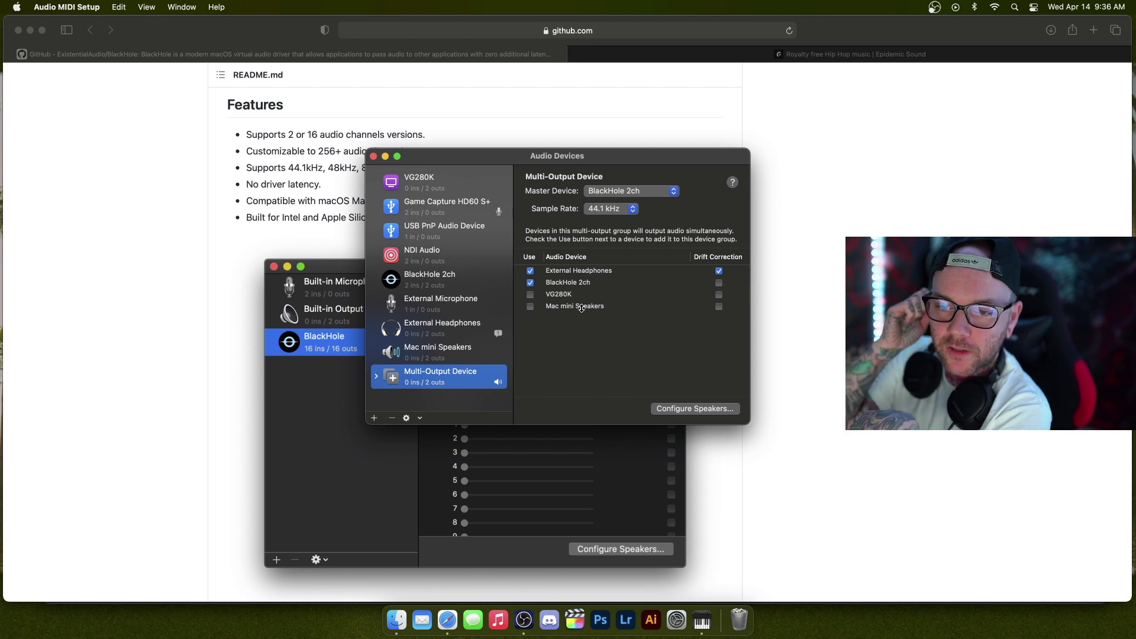
- Tick and then untick Mac mini Speakers in the Multi-Output Device's output list
click(531, 306)
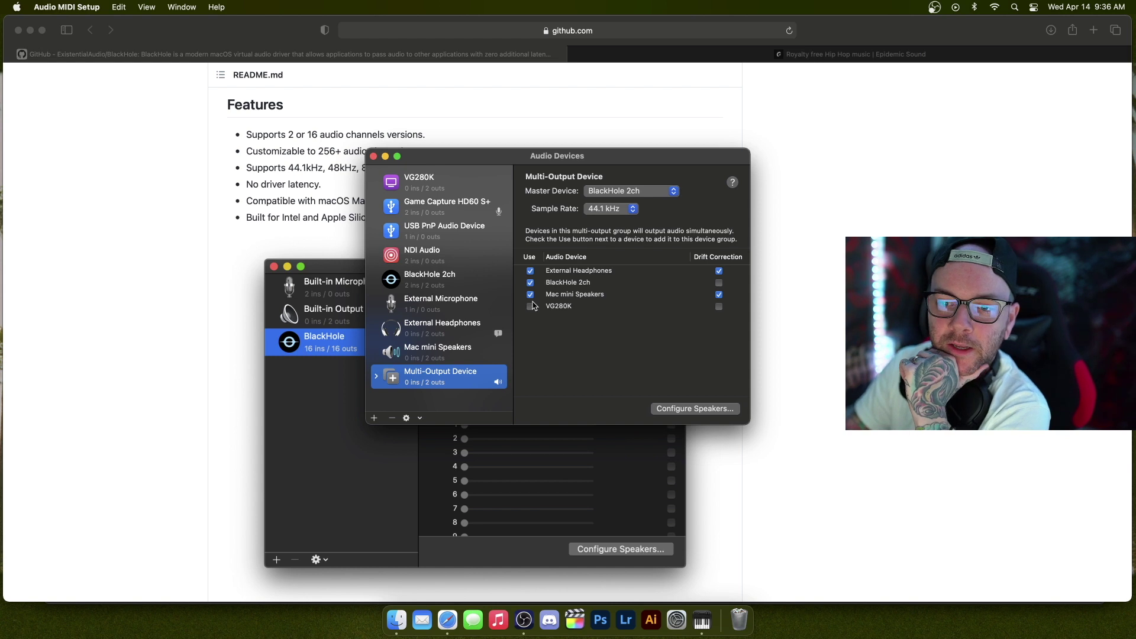
click(530, 295)
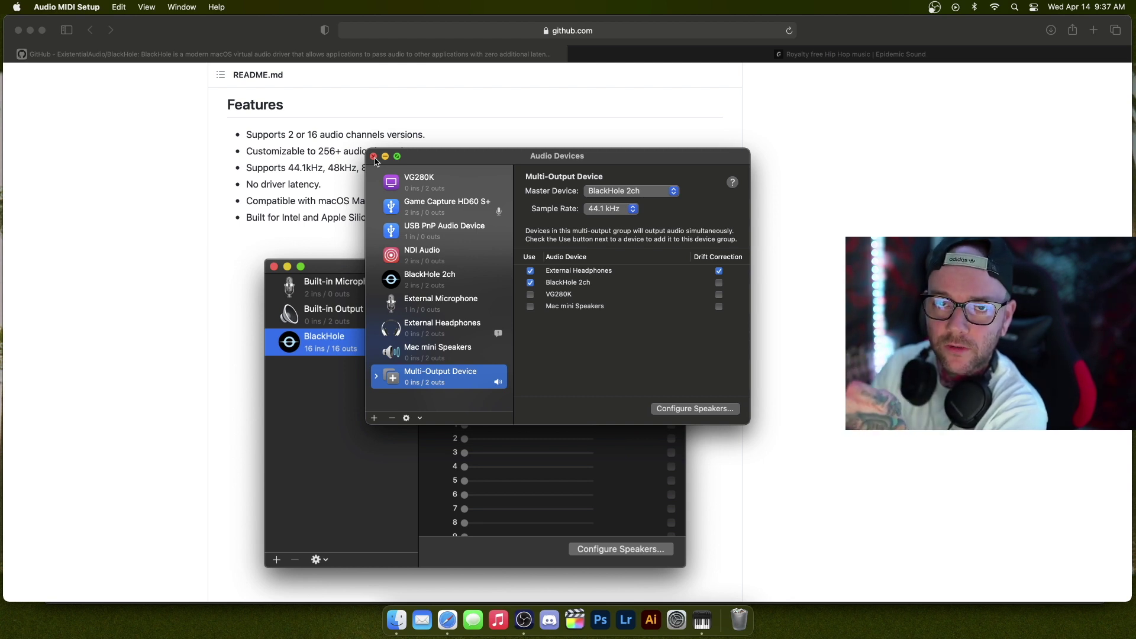
- Close the Multi-Output Device settings and add an OBS Audio Output Capture source named 'internal audio'
click(374, 157)
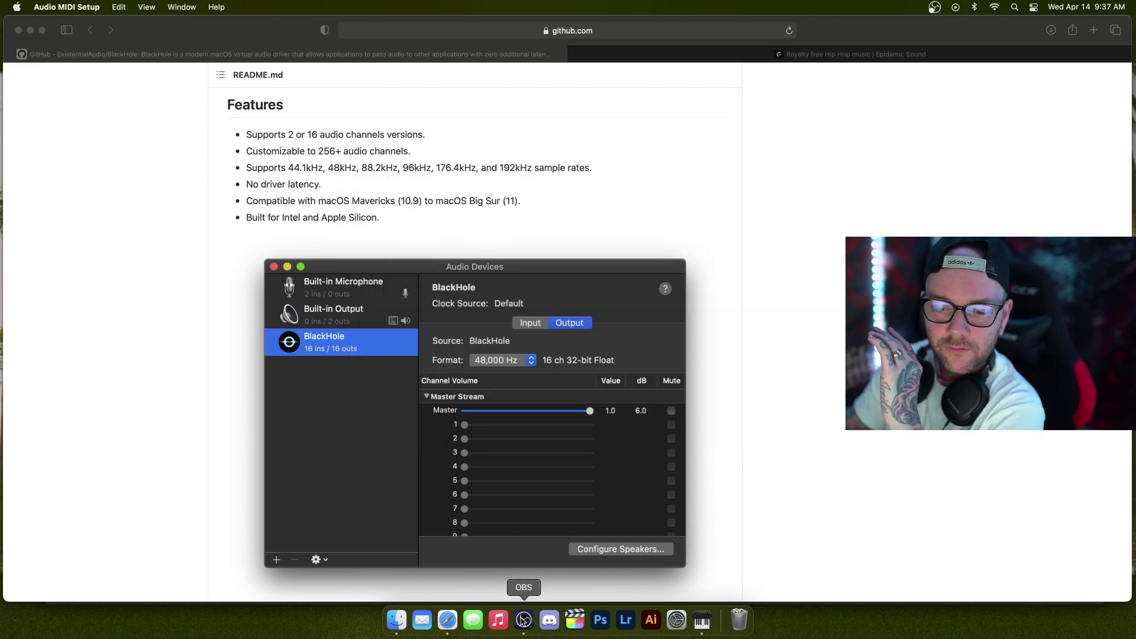
click(524, 620)
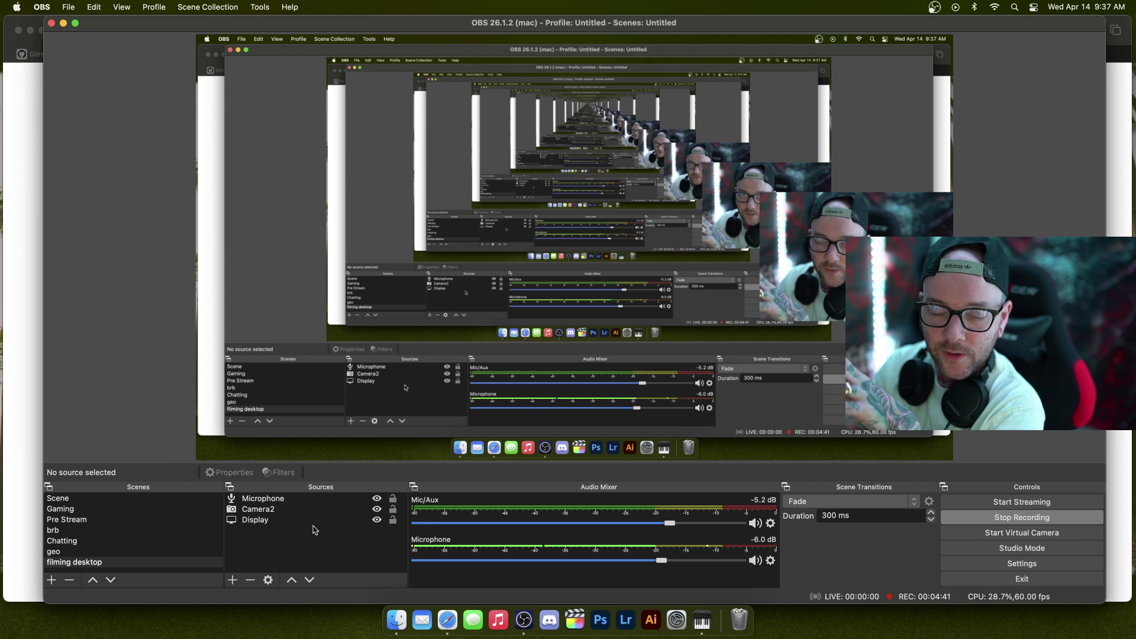
click(231, 581)
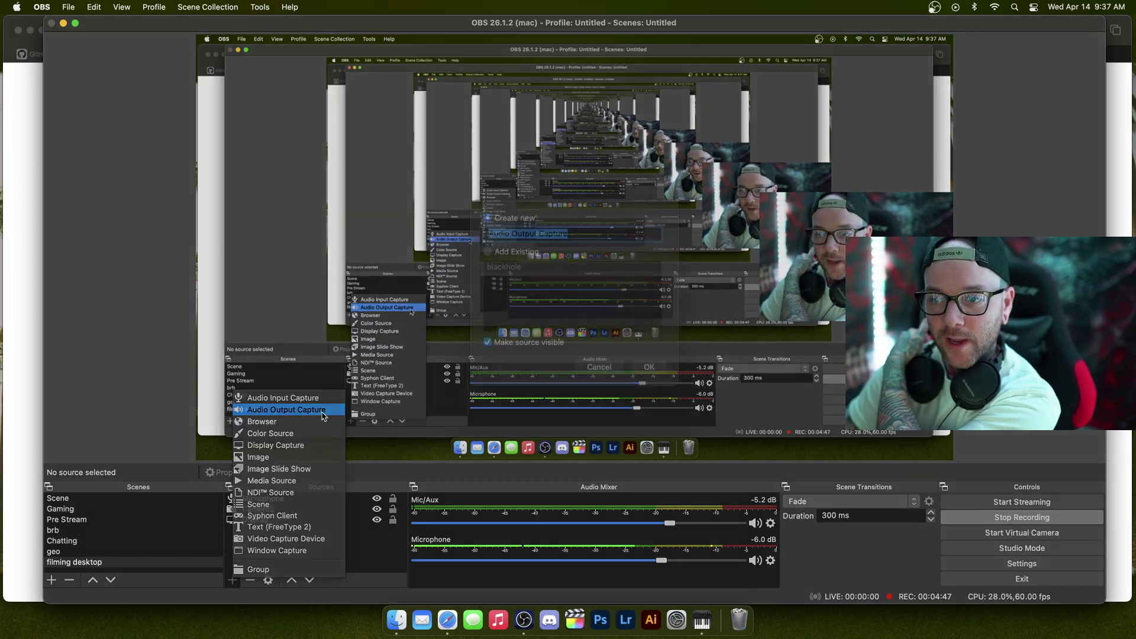
click(324, 418)
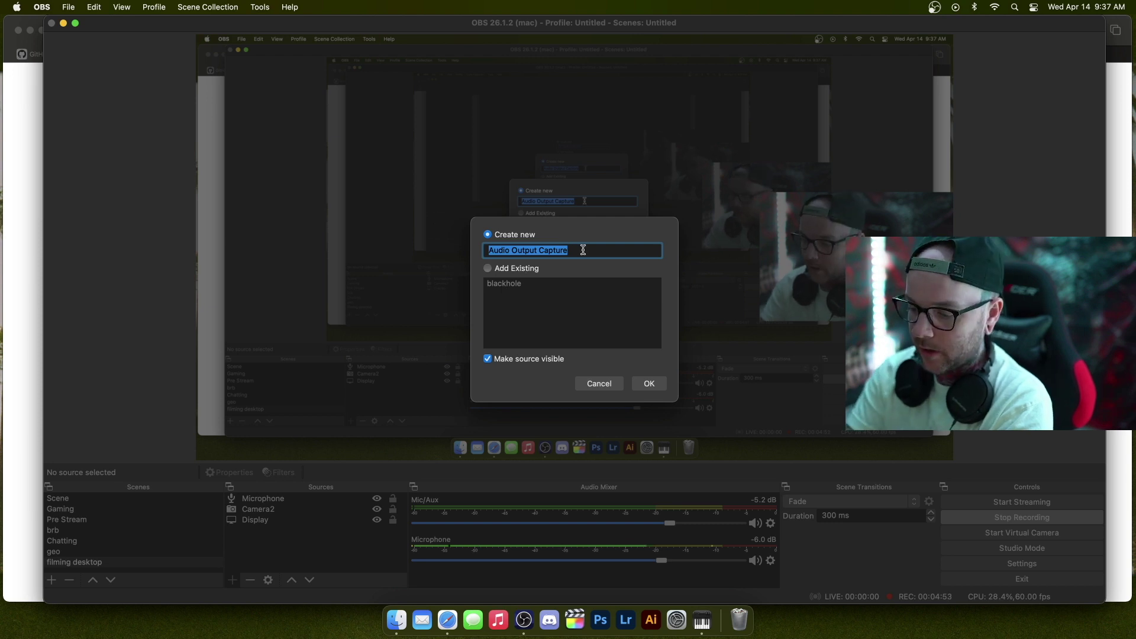
text(internal audio)
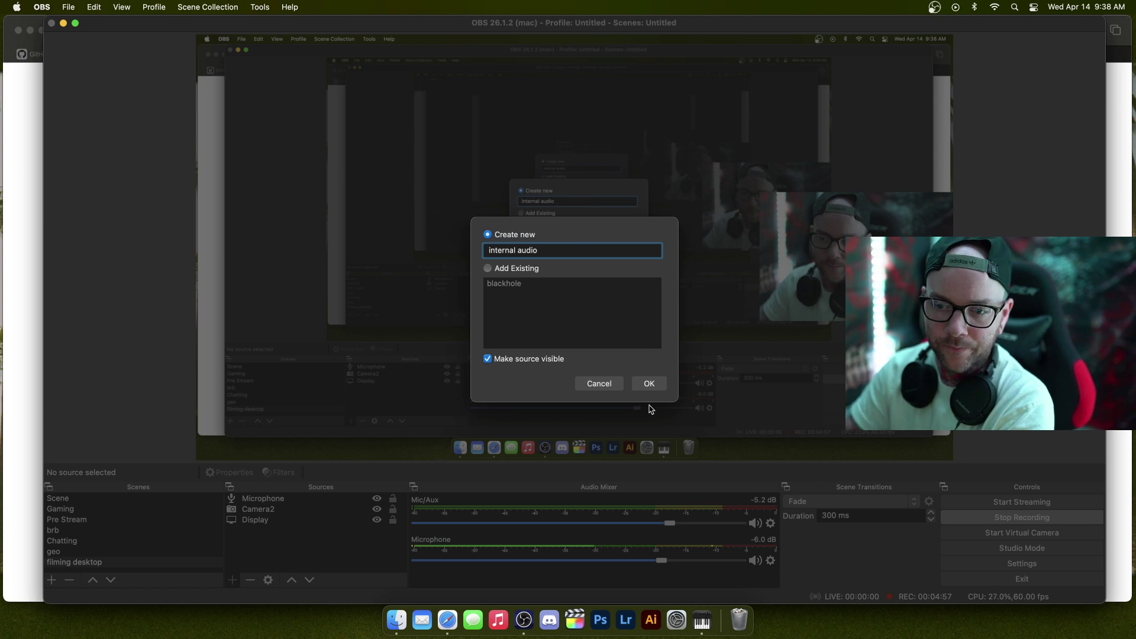
click(649, 384)
- Set the internal audio source's capture device to BlackHole 2ch
click(441, 165)
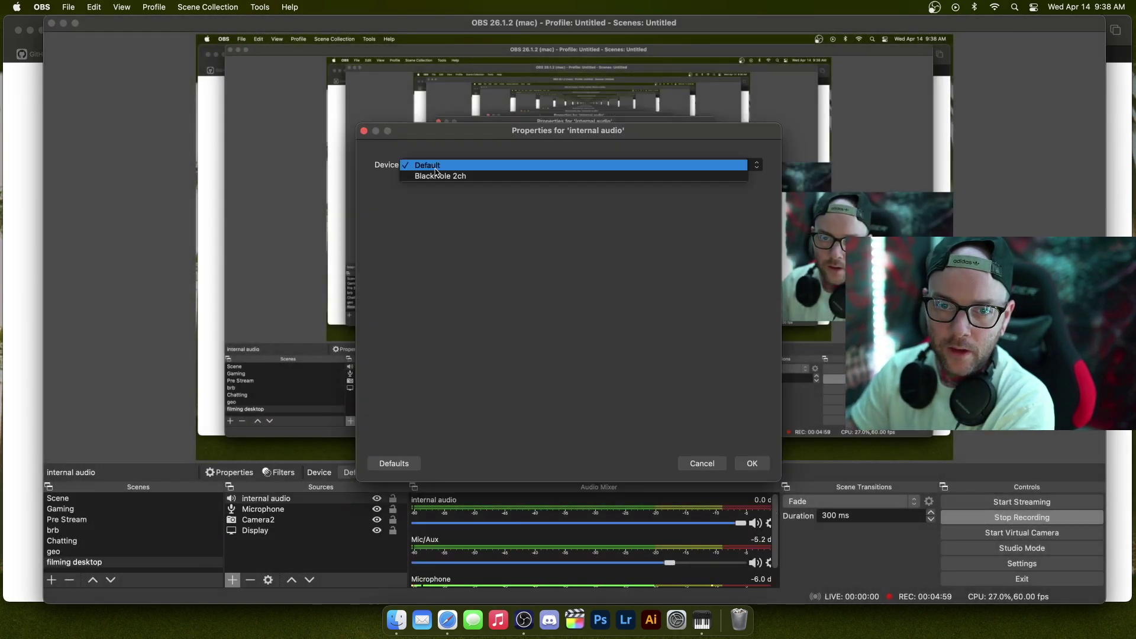
click(438, 178)
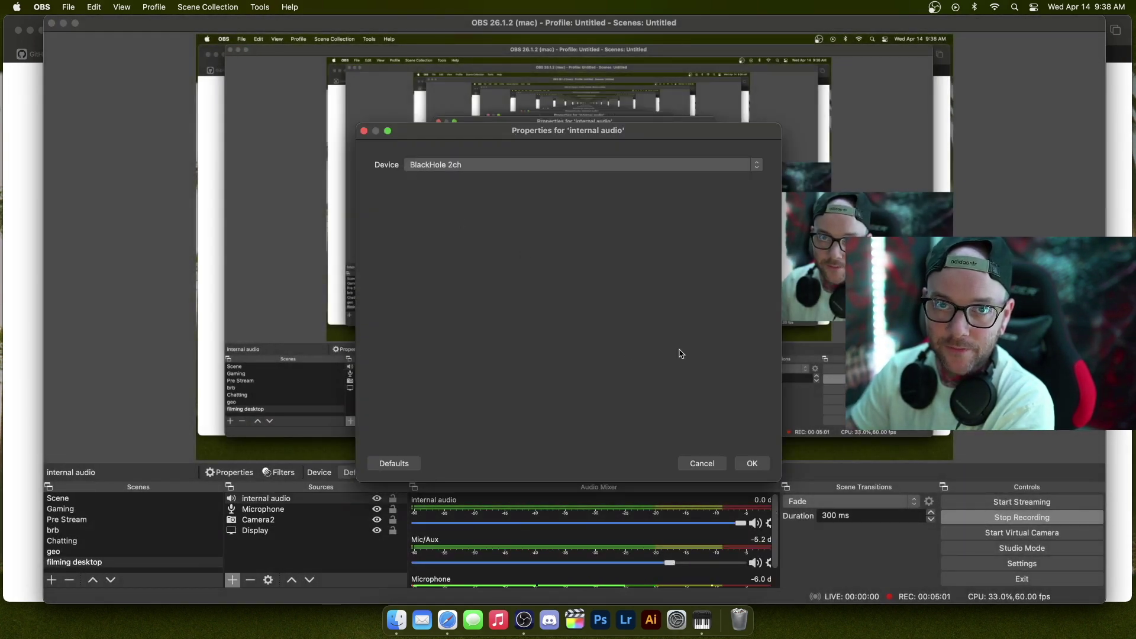
click(752, 463)
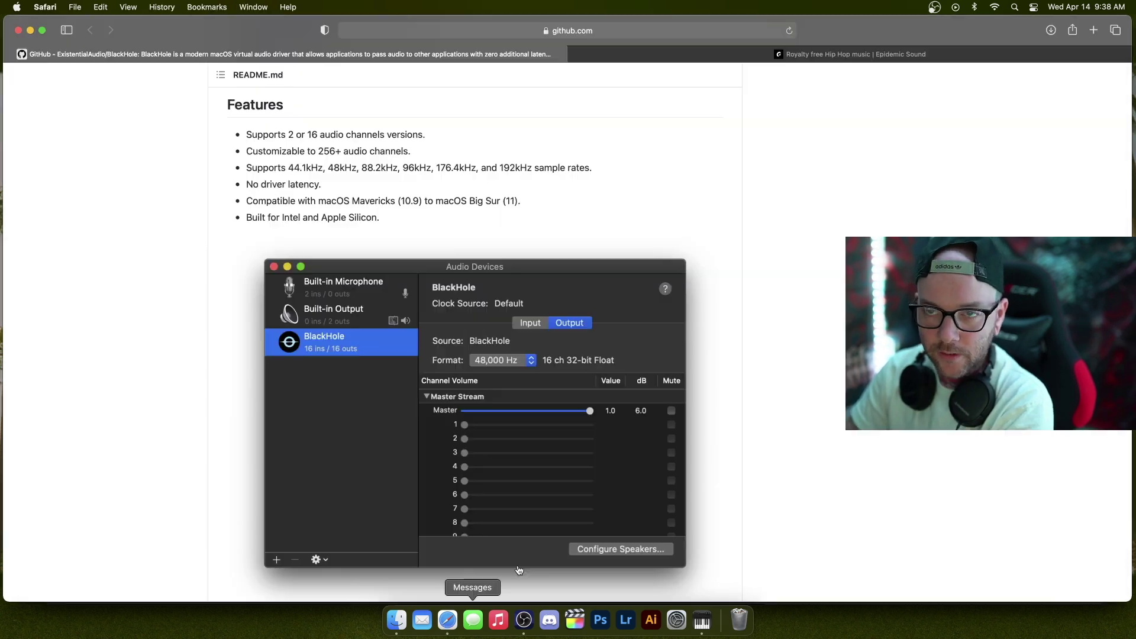
- Play Cold Pizza (Instrumental Version) from Epidemic Sound's Hip Hop page in Safari
click(448, 620)
click(1025, 54)
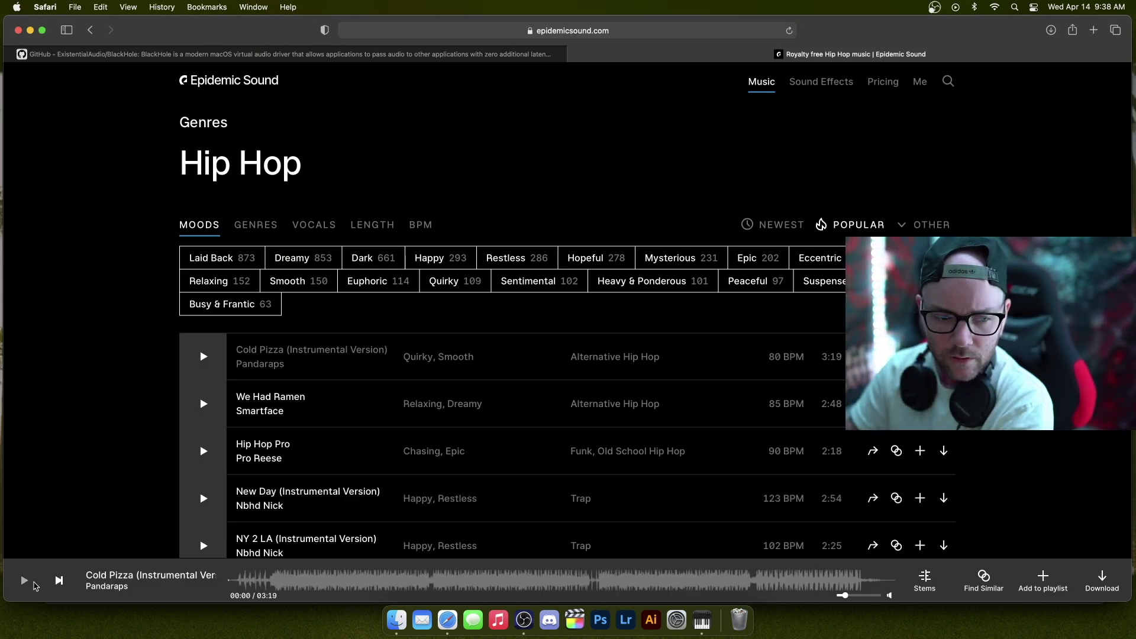
click(34, 585)
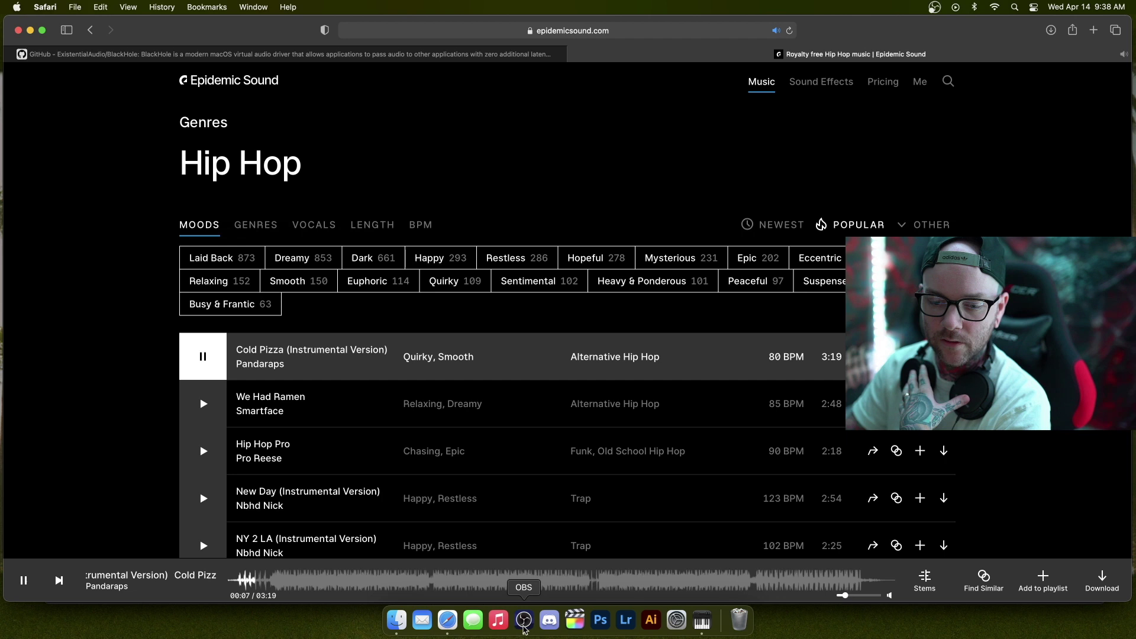
- Lower the internal audio fader in the OBS Audio Mixer to about -24.7 dB
click(524, 619)
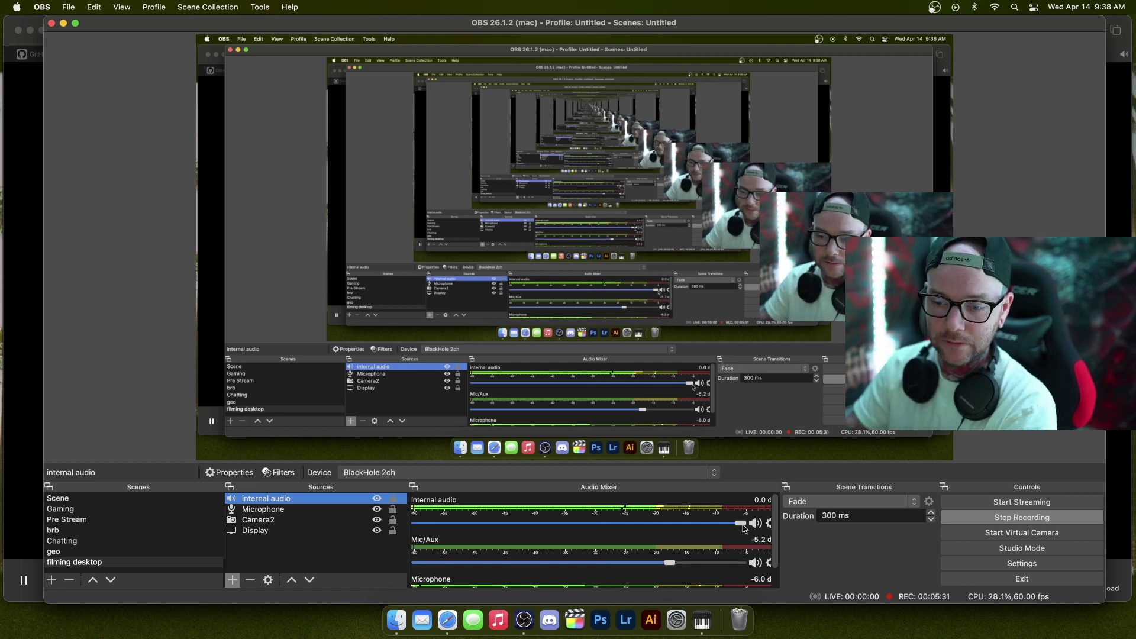
drag(742, 523, 554, 528)
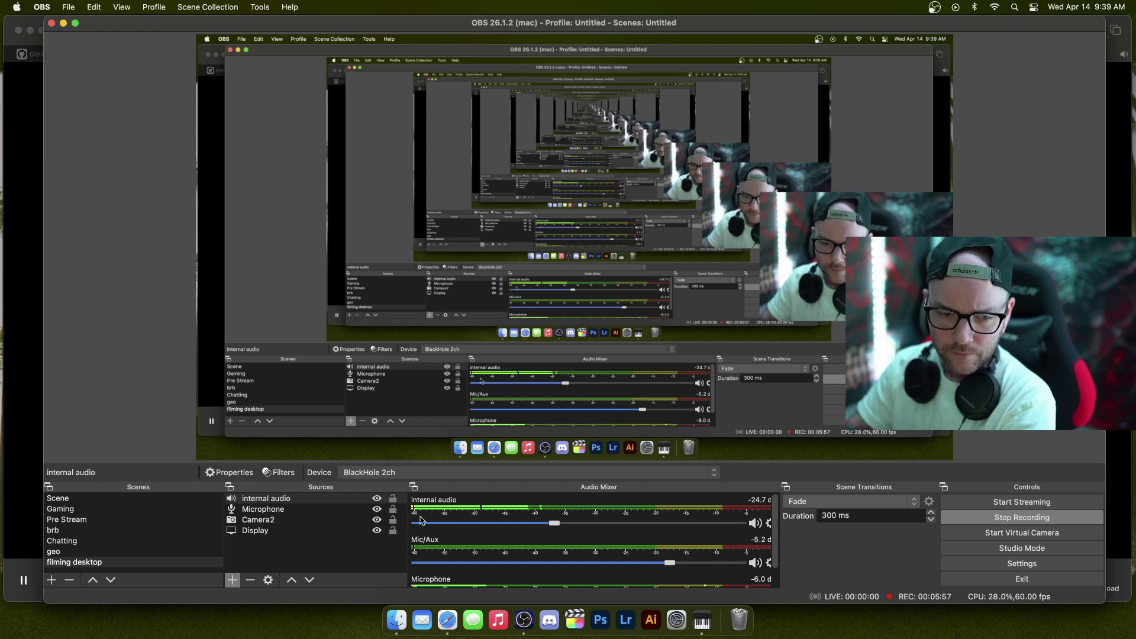
- Pause the Cold Pizza track and return to the top of the BlackHole GitHub page
click(448, 619)
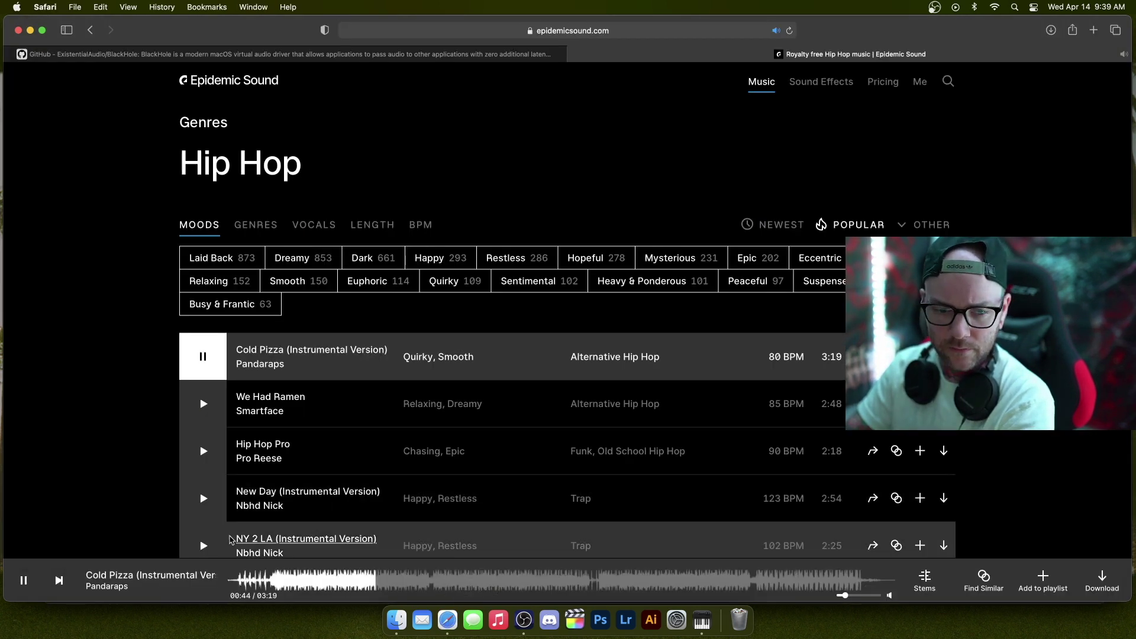
key(space)
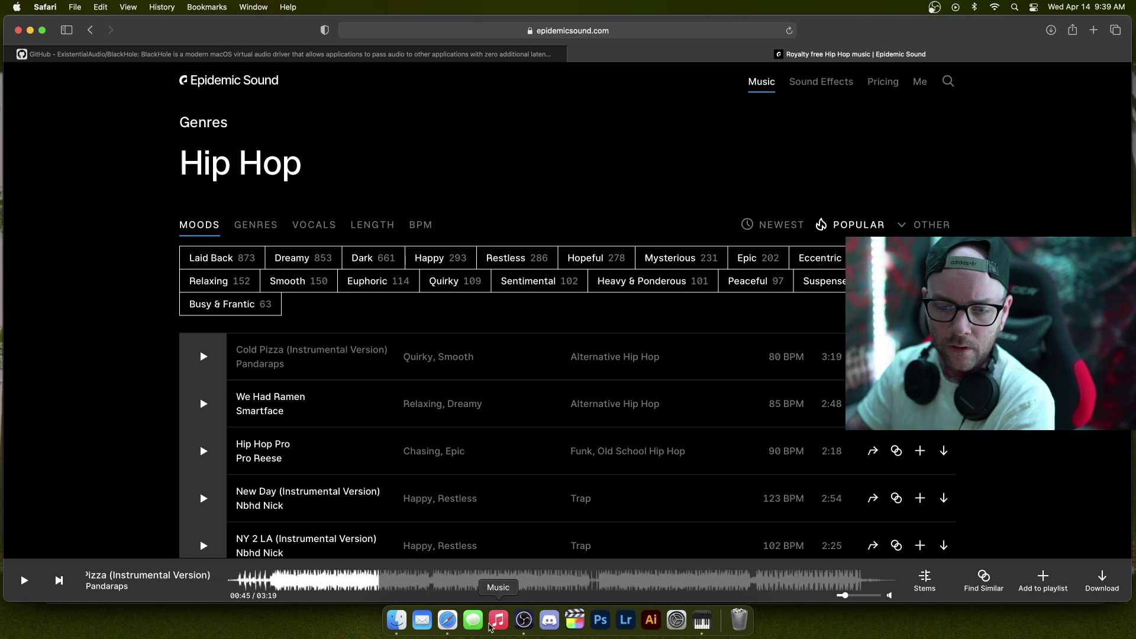
click(348, 54)
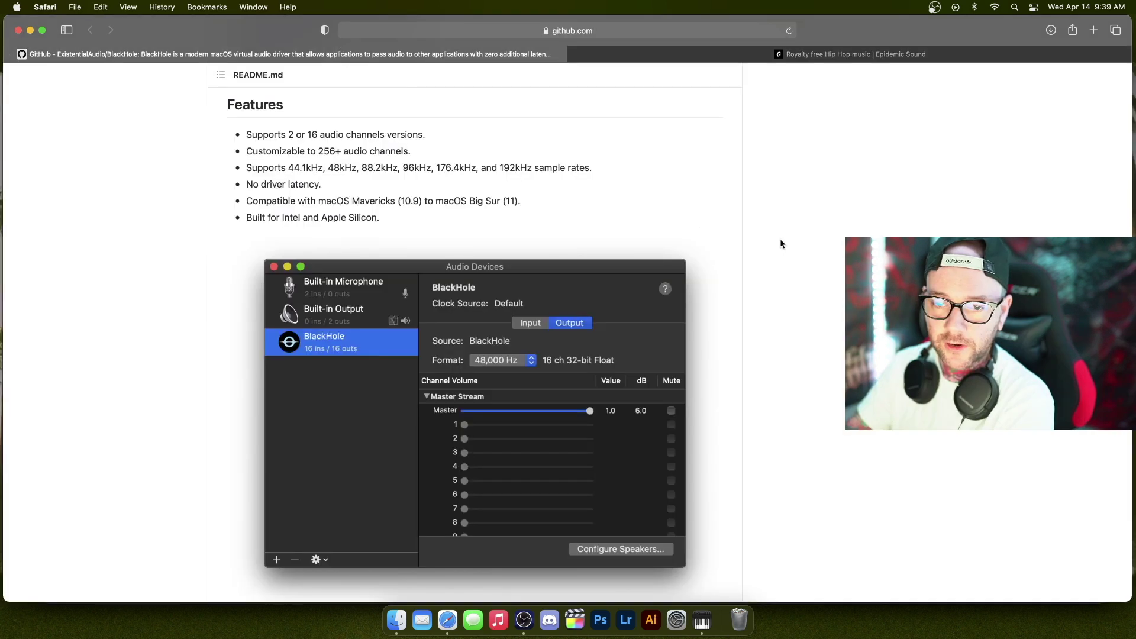
scroll(222, 265, up, 15)
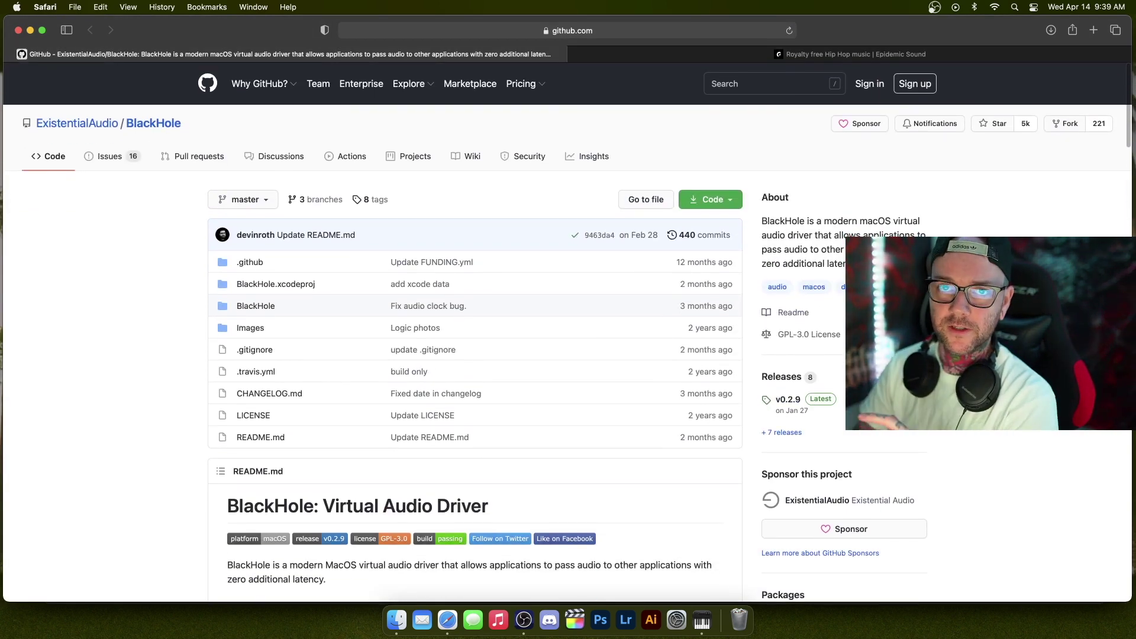